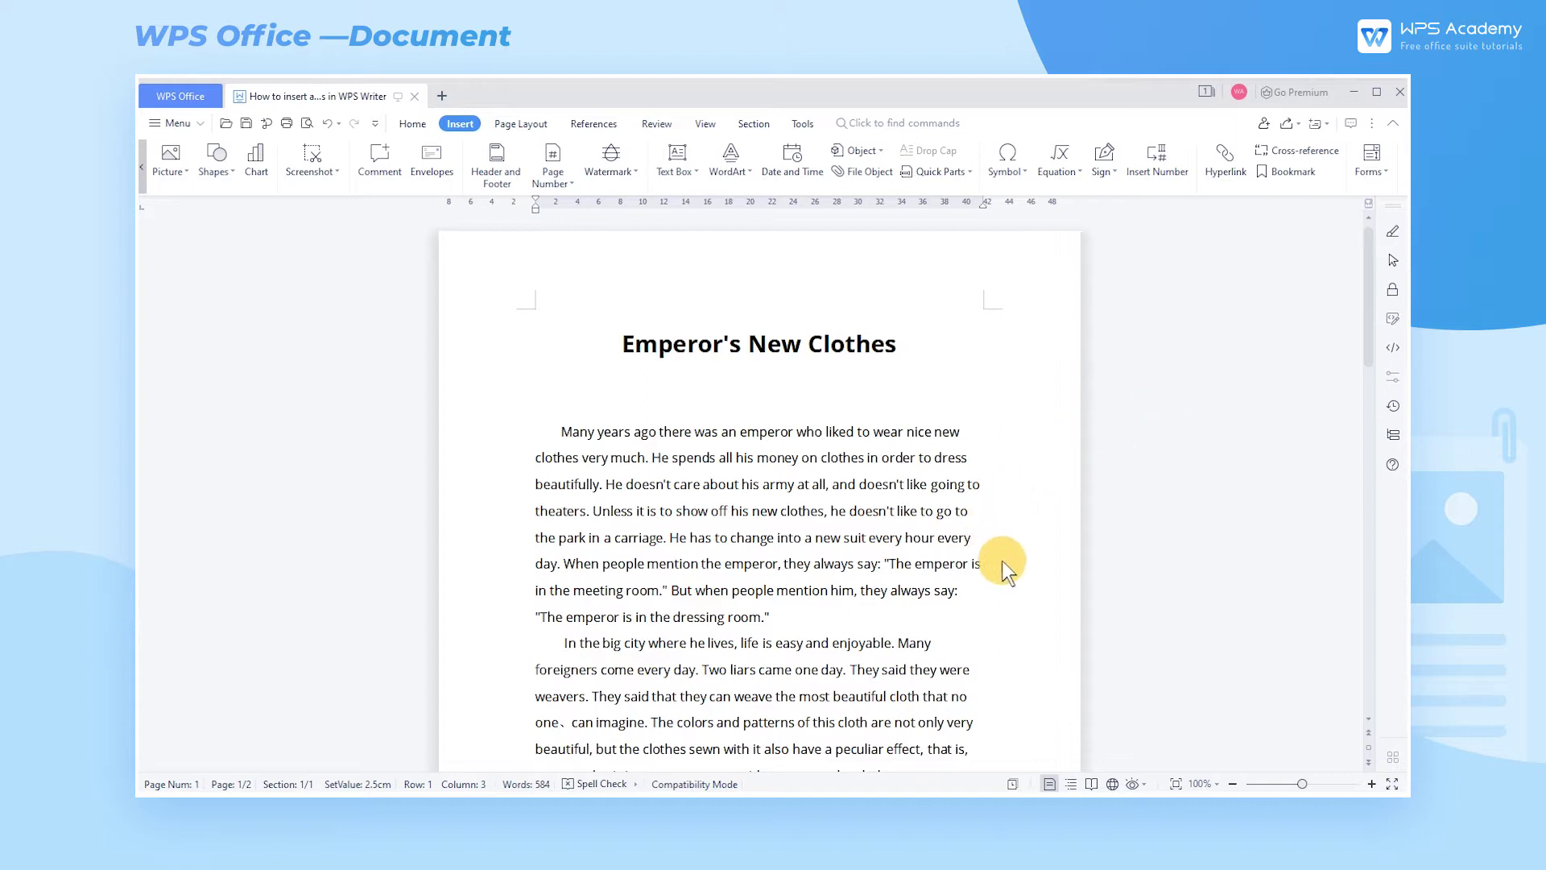
scroll(1016, 556, down, 2)
scroll(1016, 557, down, 1)
scroll(1016, 556, down, 3)
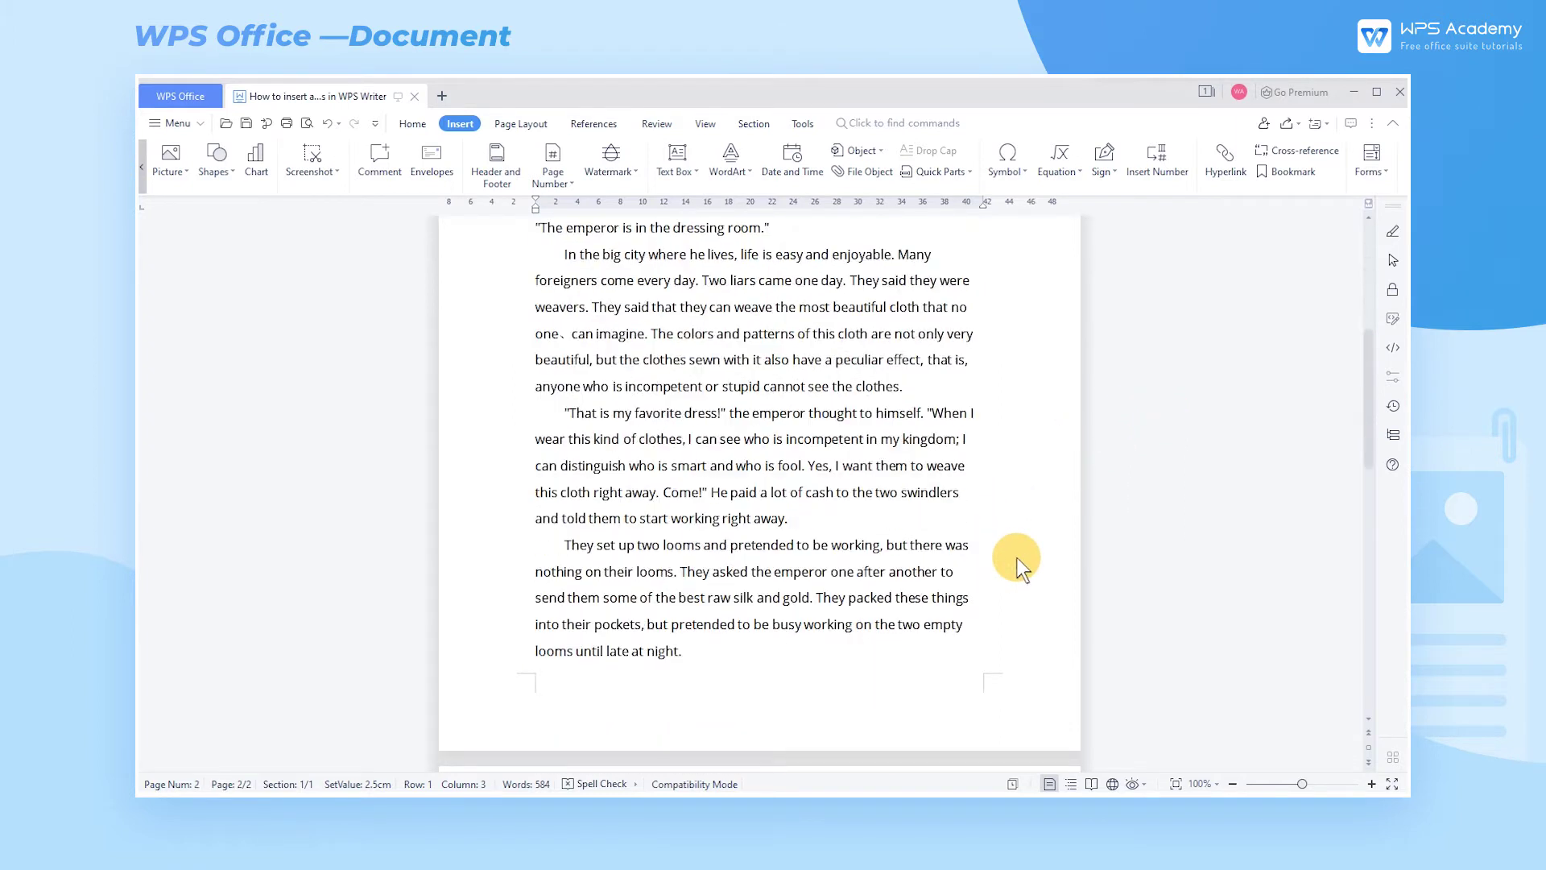
scroll(1016, 557, down, 1)
scroll(1016, 557, down, 5)
scroll(1016, 556, down, 2)
scroll(1016, 556, down, 2)
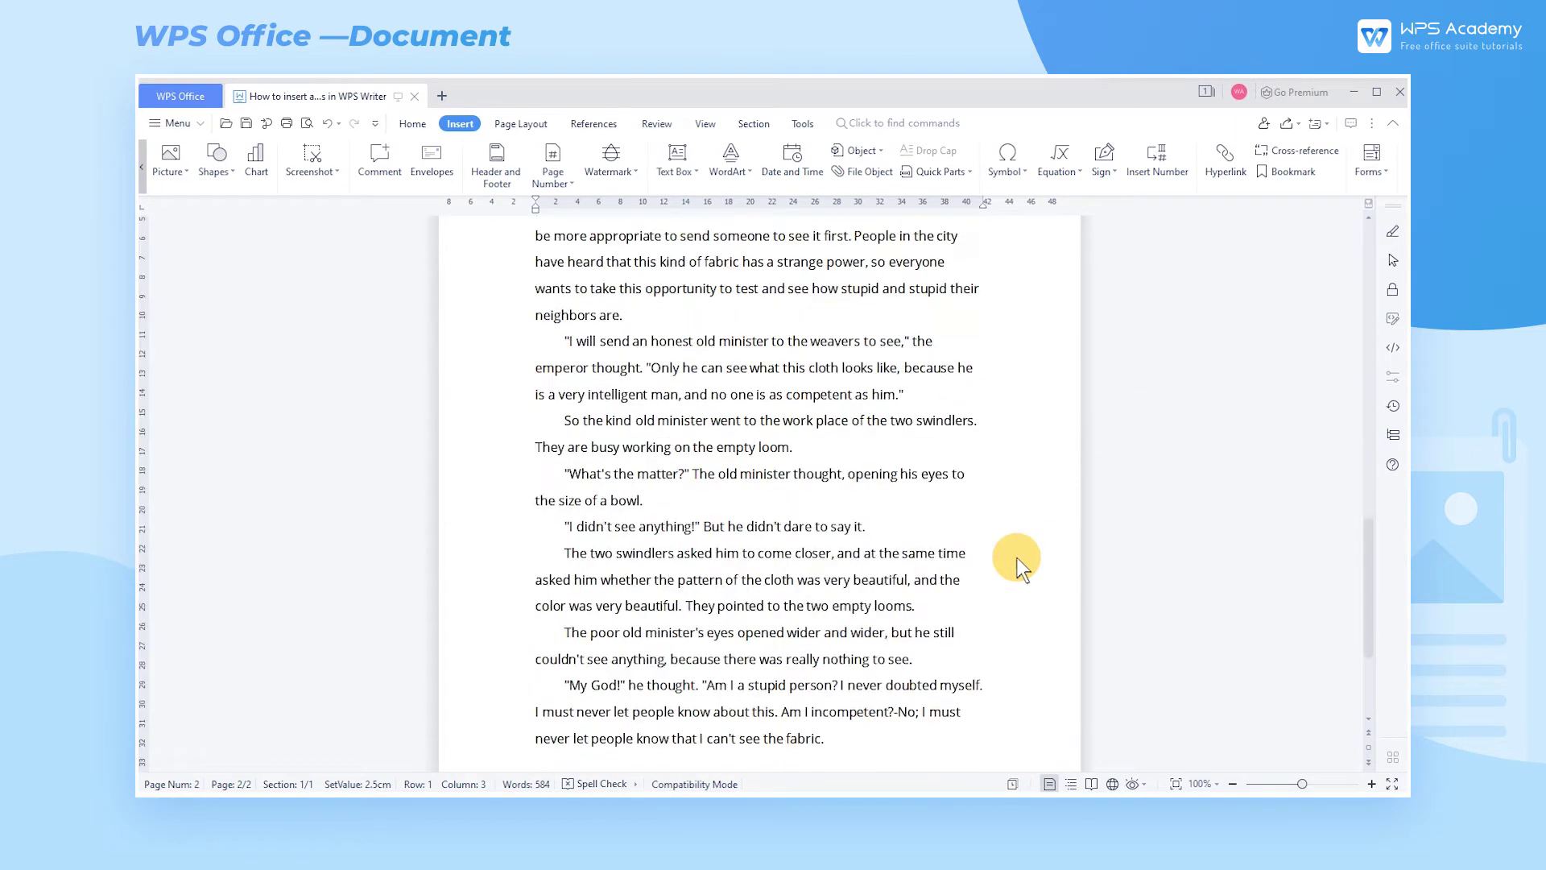
scroll(1016, 559, up, 4)
scroll(1016, 559, up, 5)
scroll(1017, 559, up, 2)
scroll(1017, 559, up, 5)
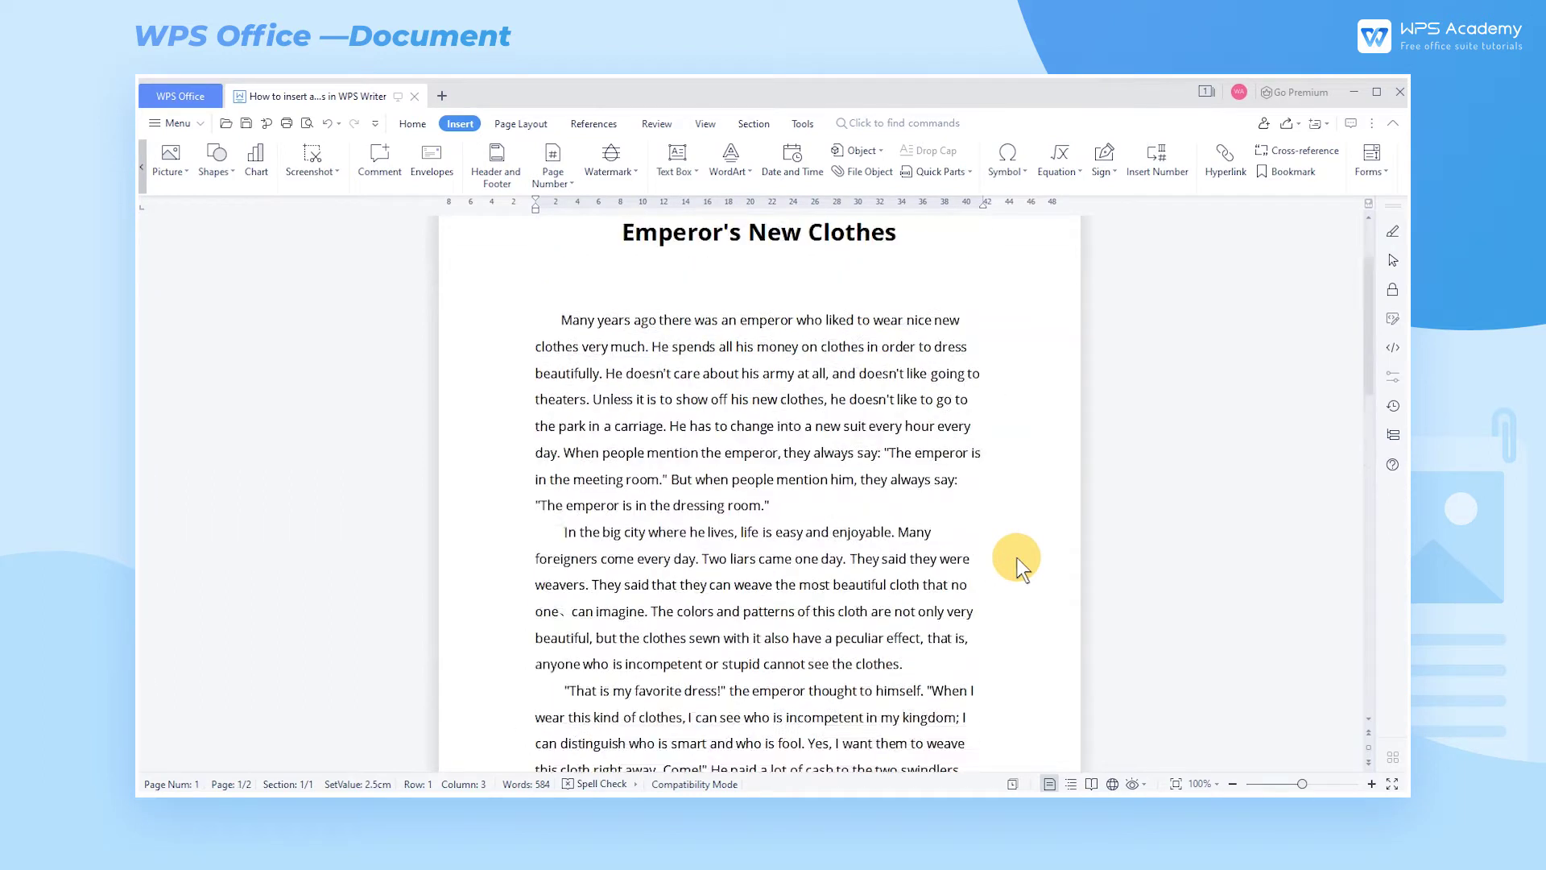
scroll(1017, 562, up, 1)
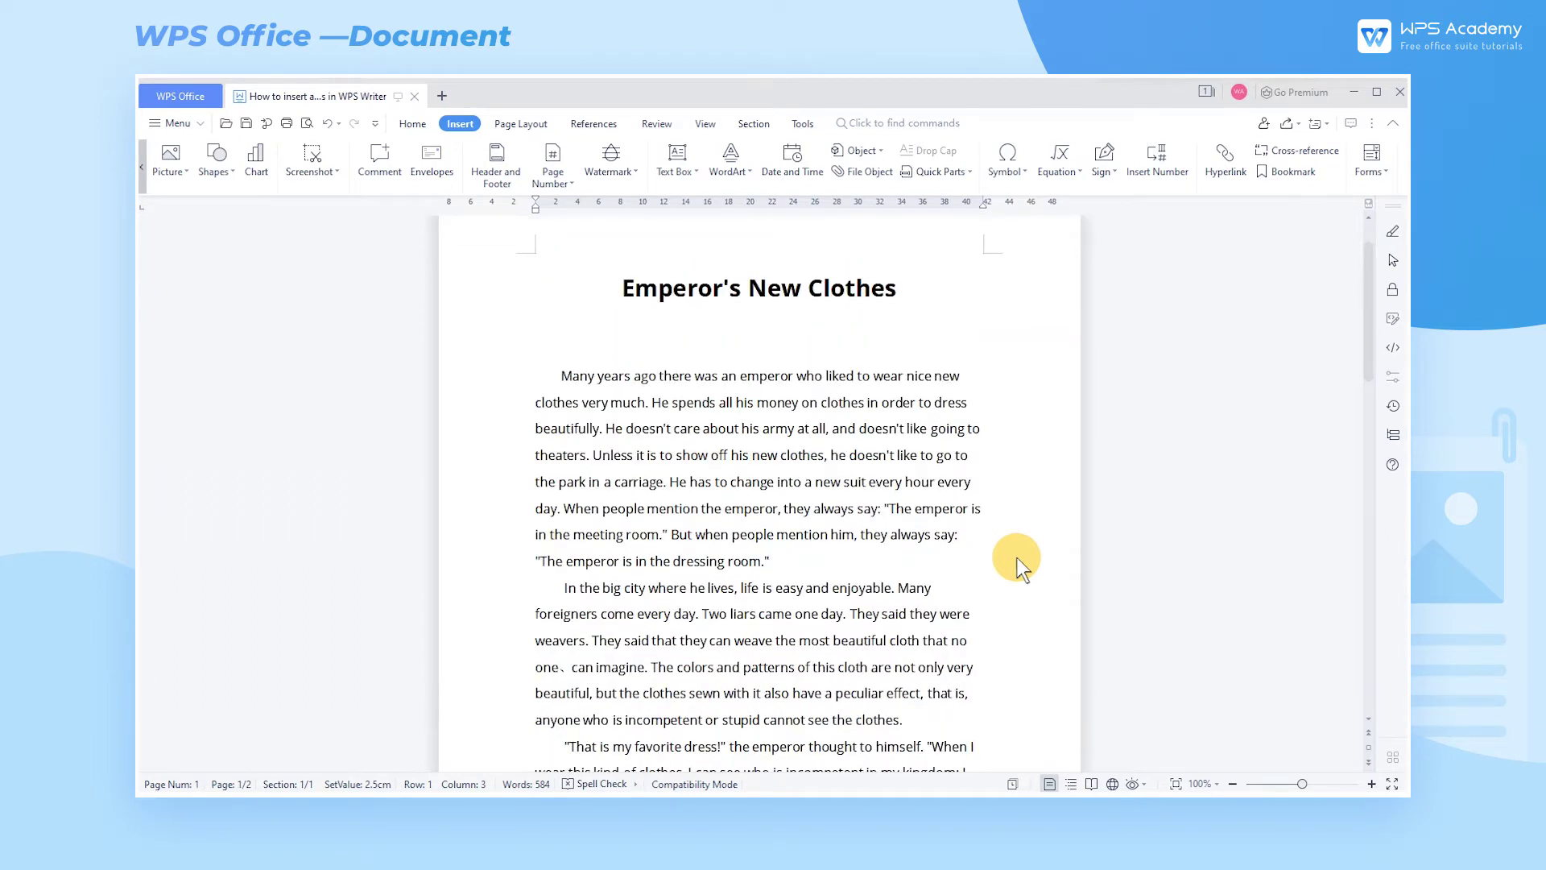
Step: Place the cursor right after "cannot see the clothes." at the end of the second paragraph
click(916, 722)
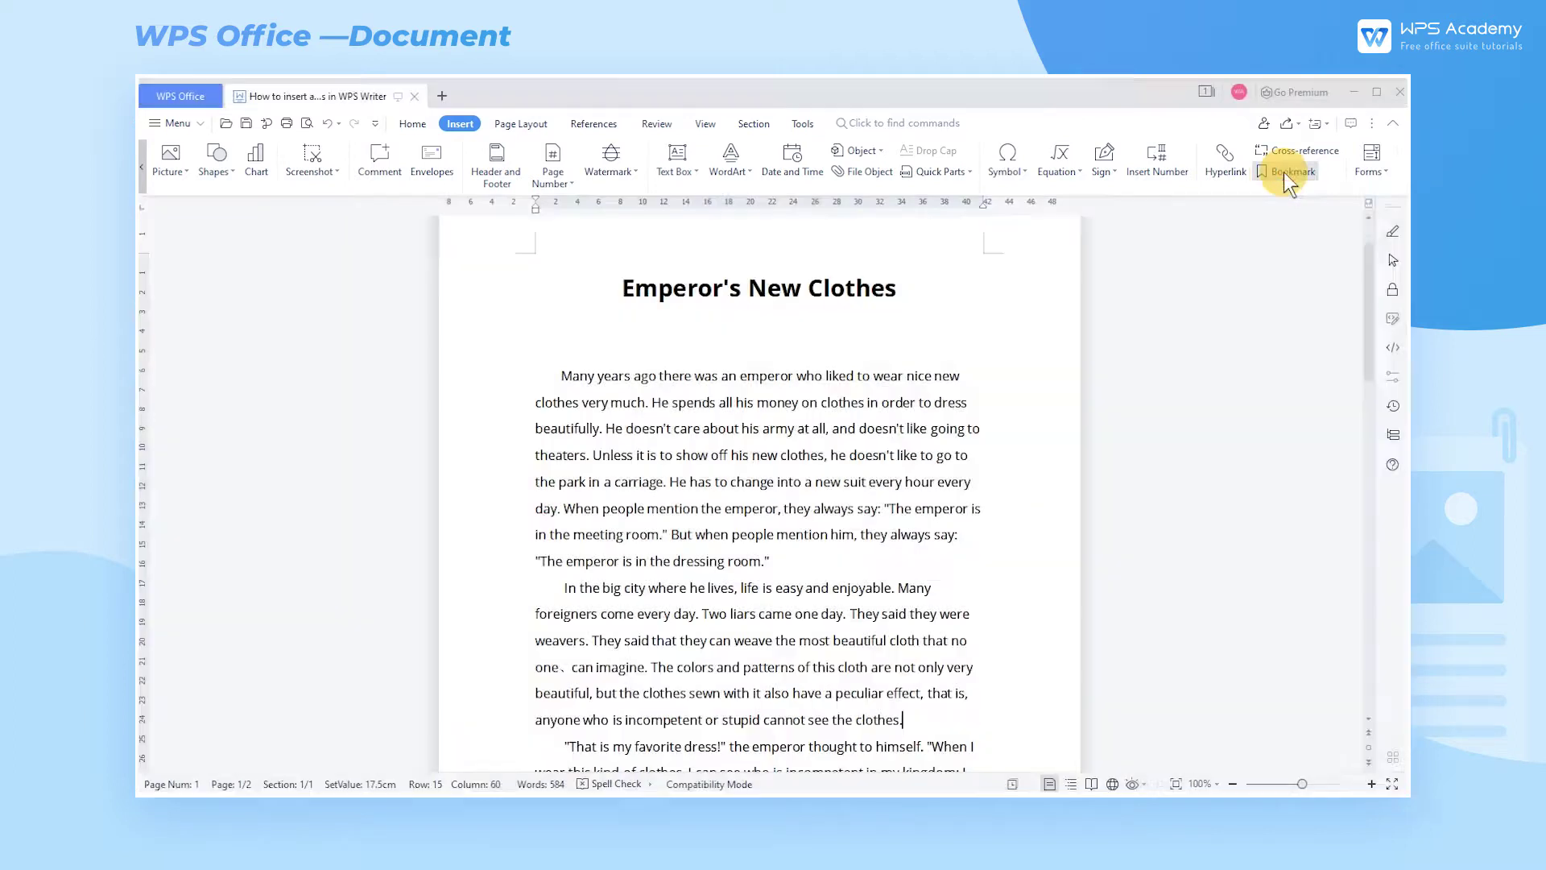
Step: Insert a bookmark named First at the cursor and show bookmarks in the Navigation Pane
click(1283, 172)
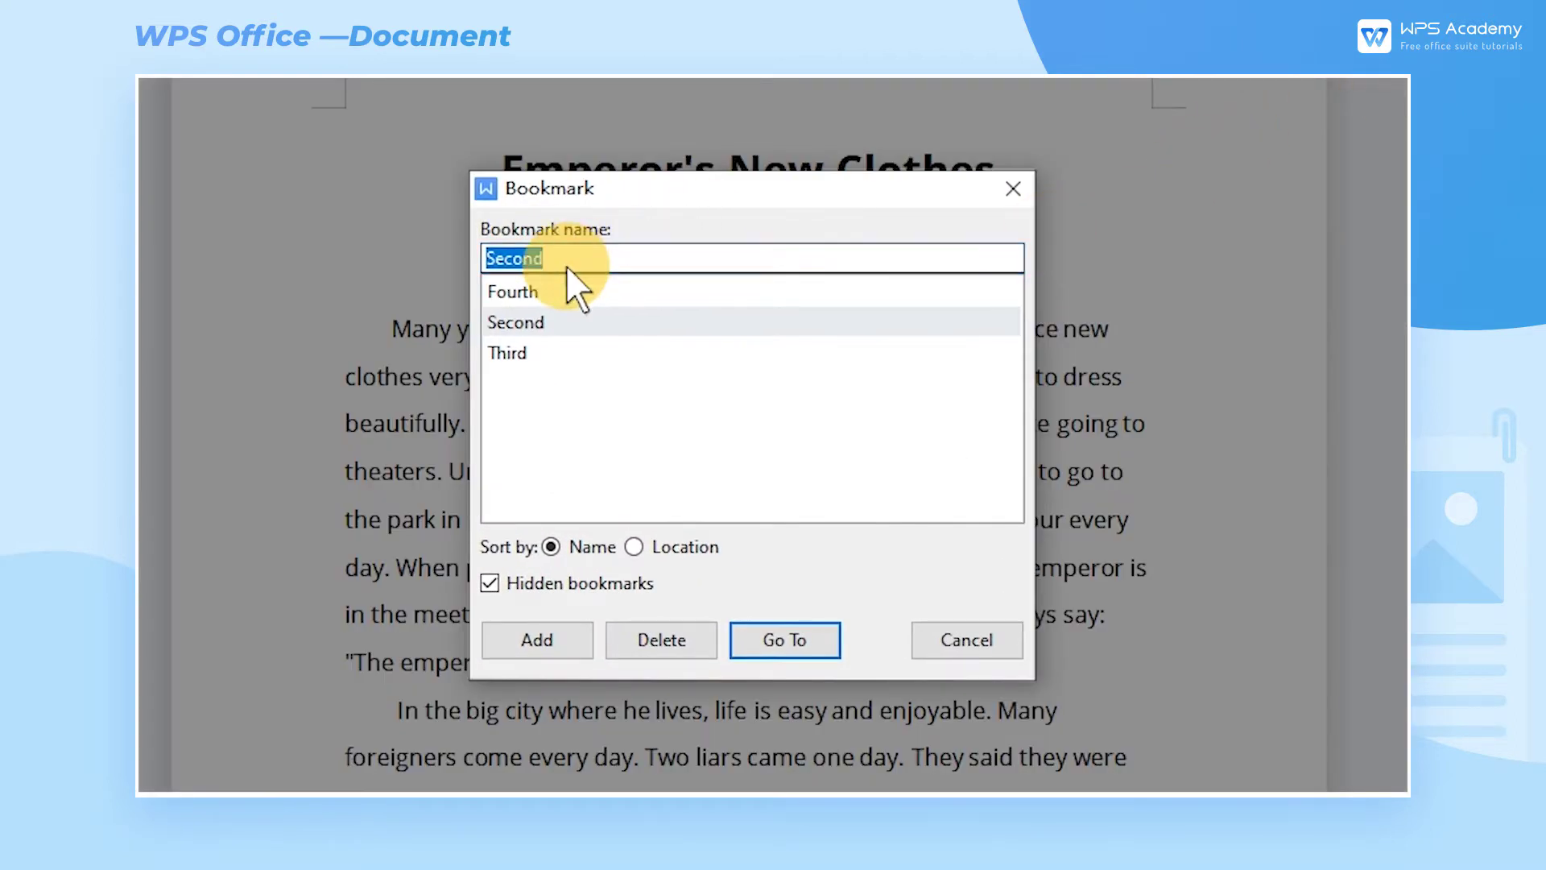
key(BackSpace)
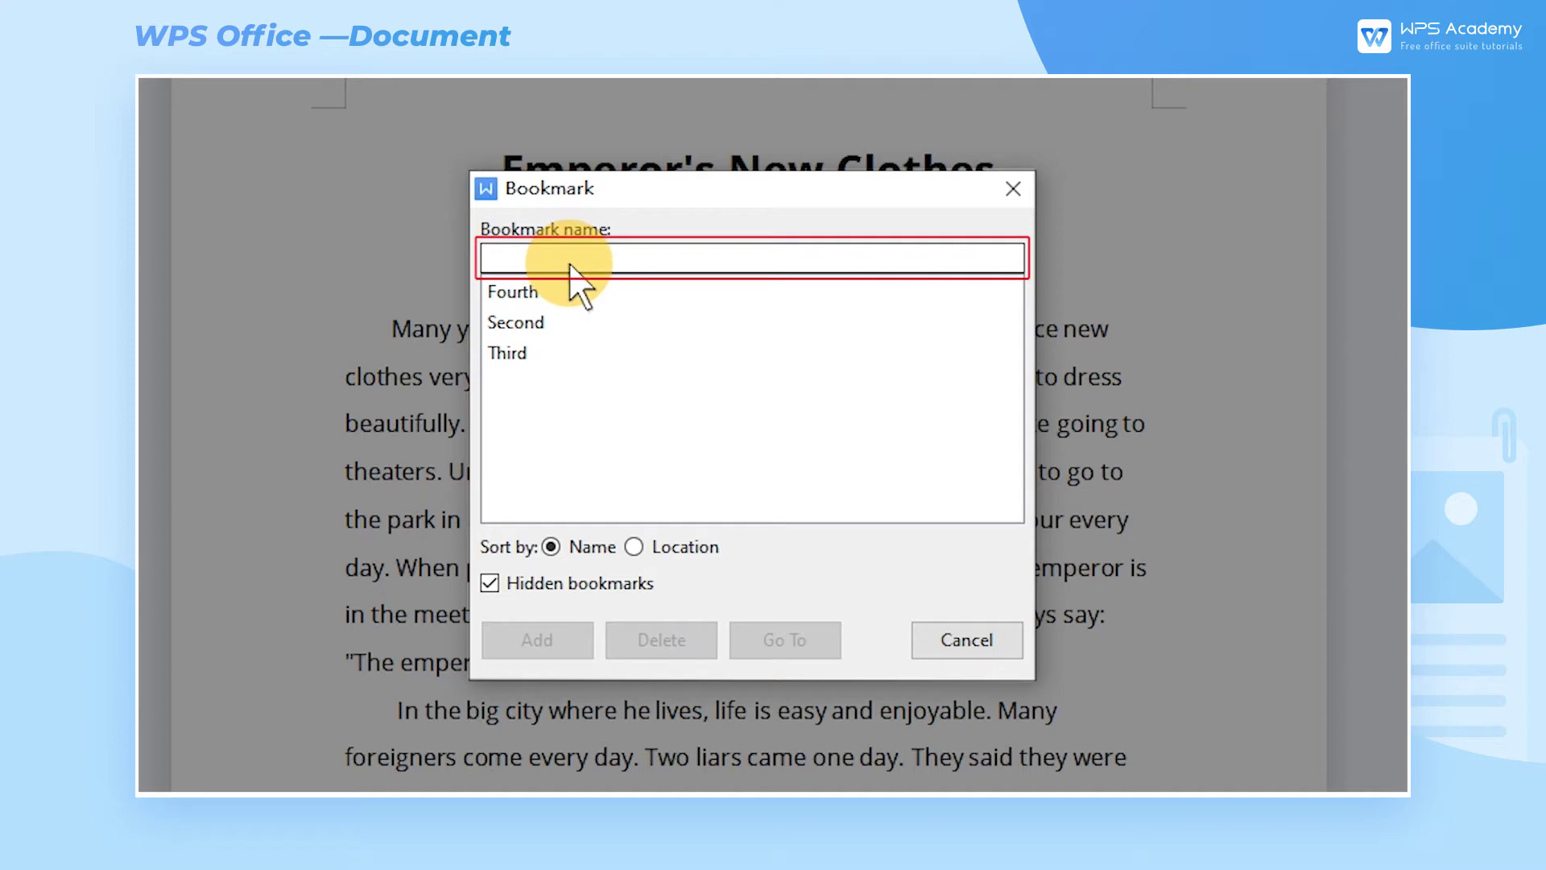
text(f)
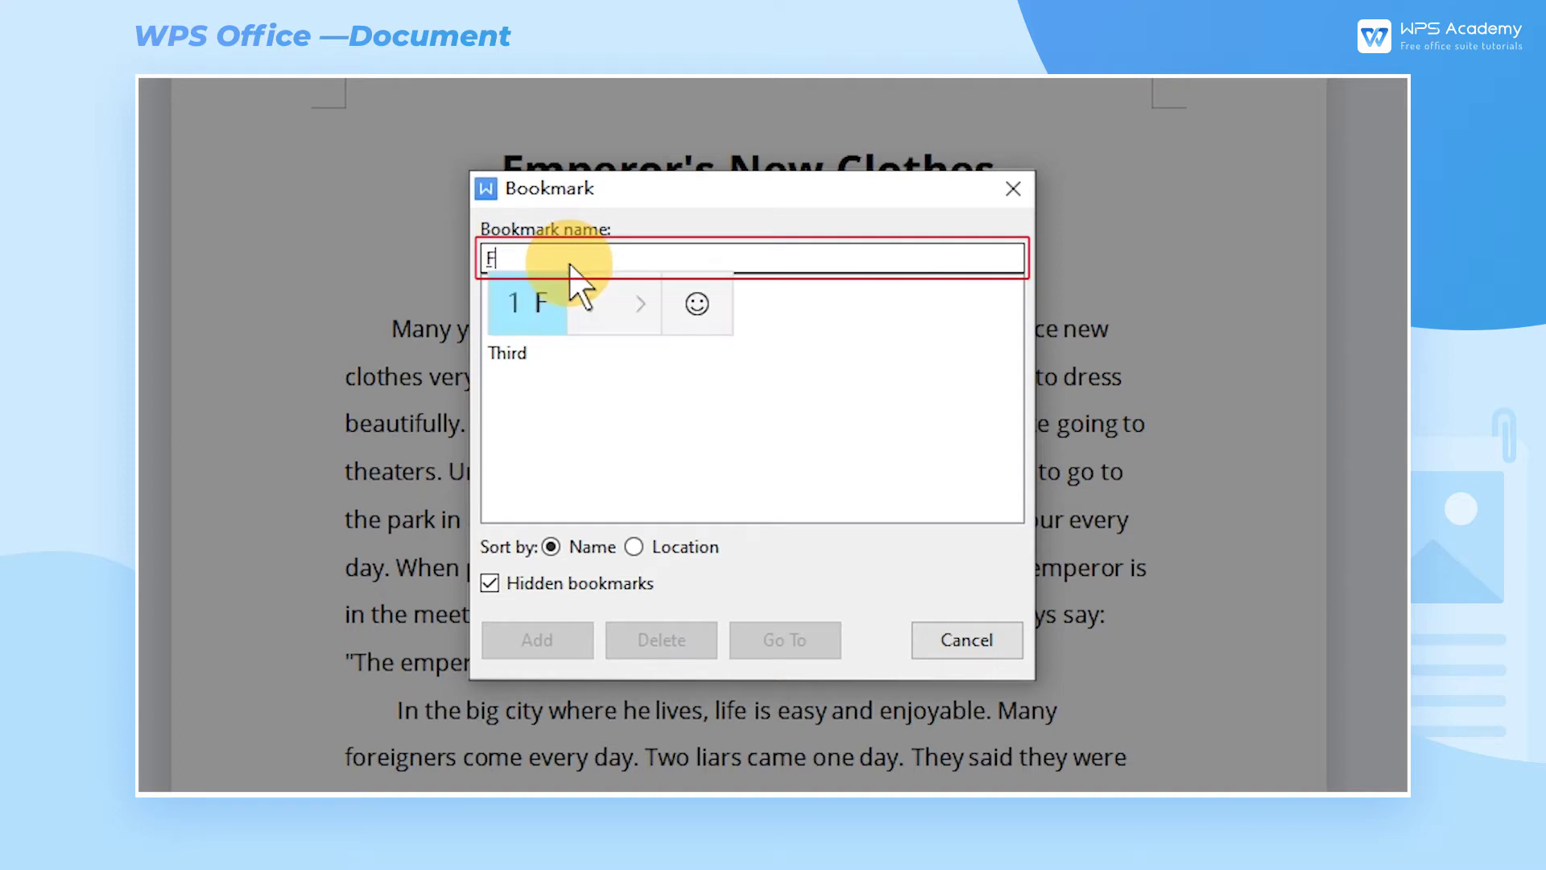
text(irst)
key(space)
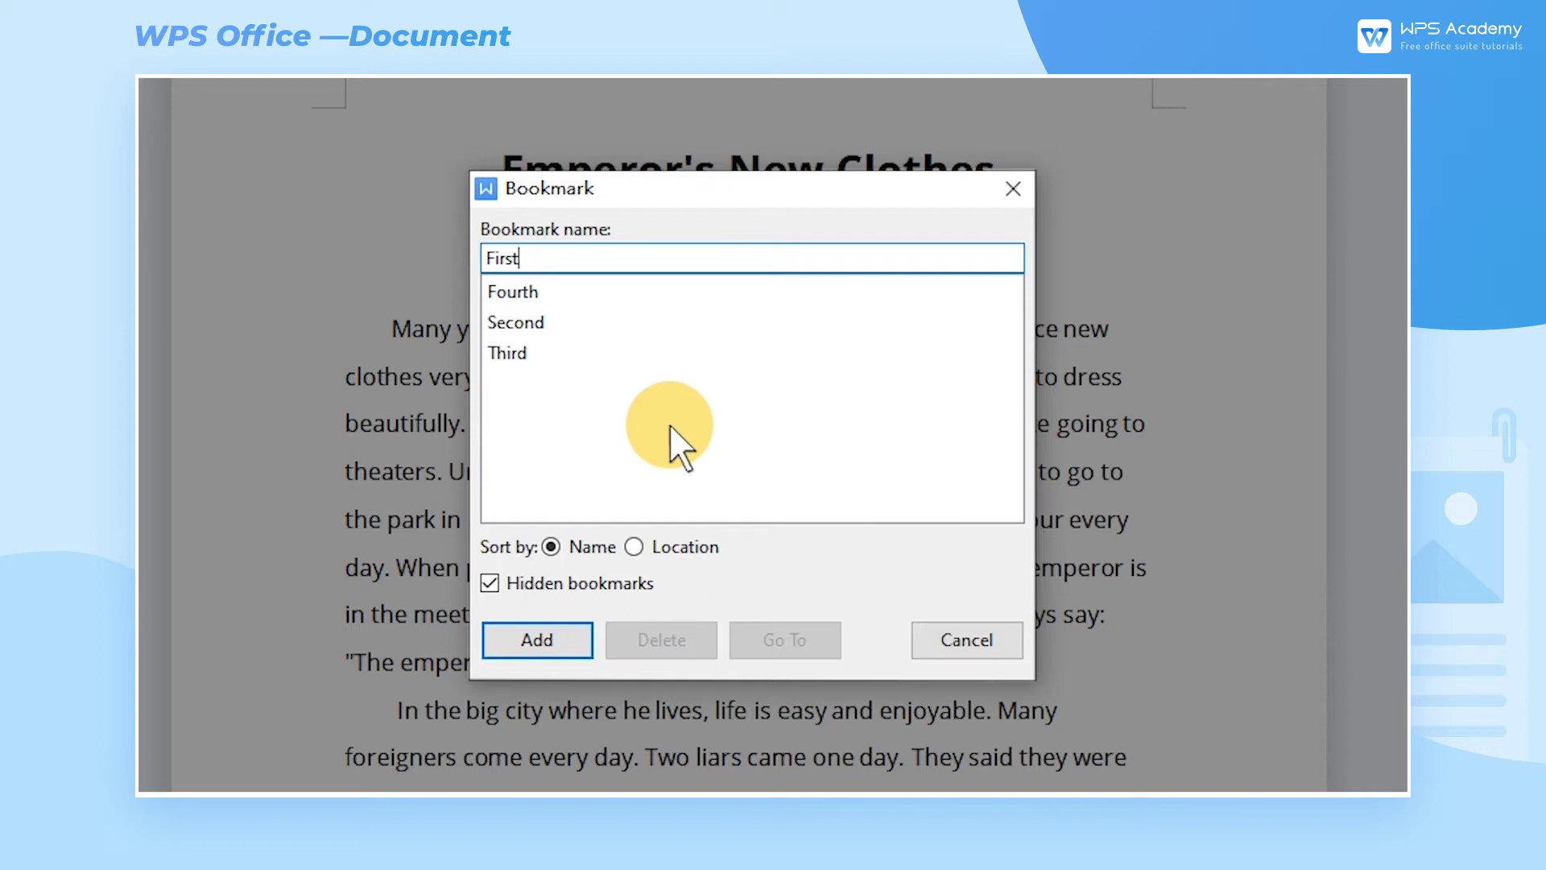
click(680, 544)
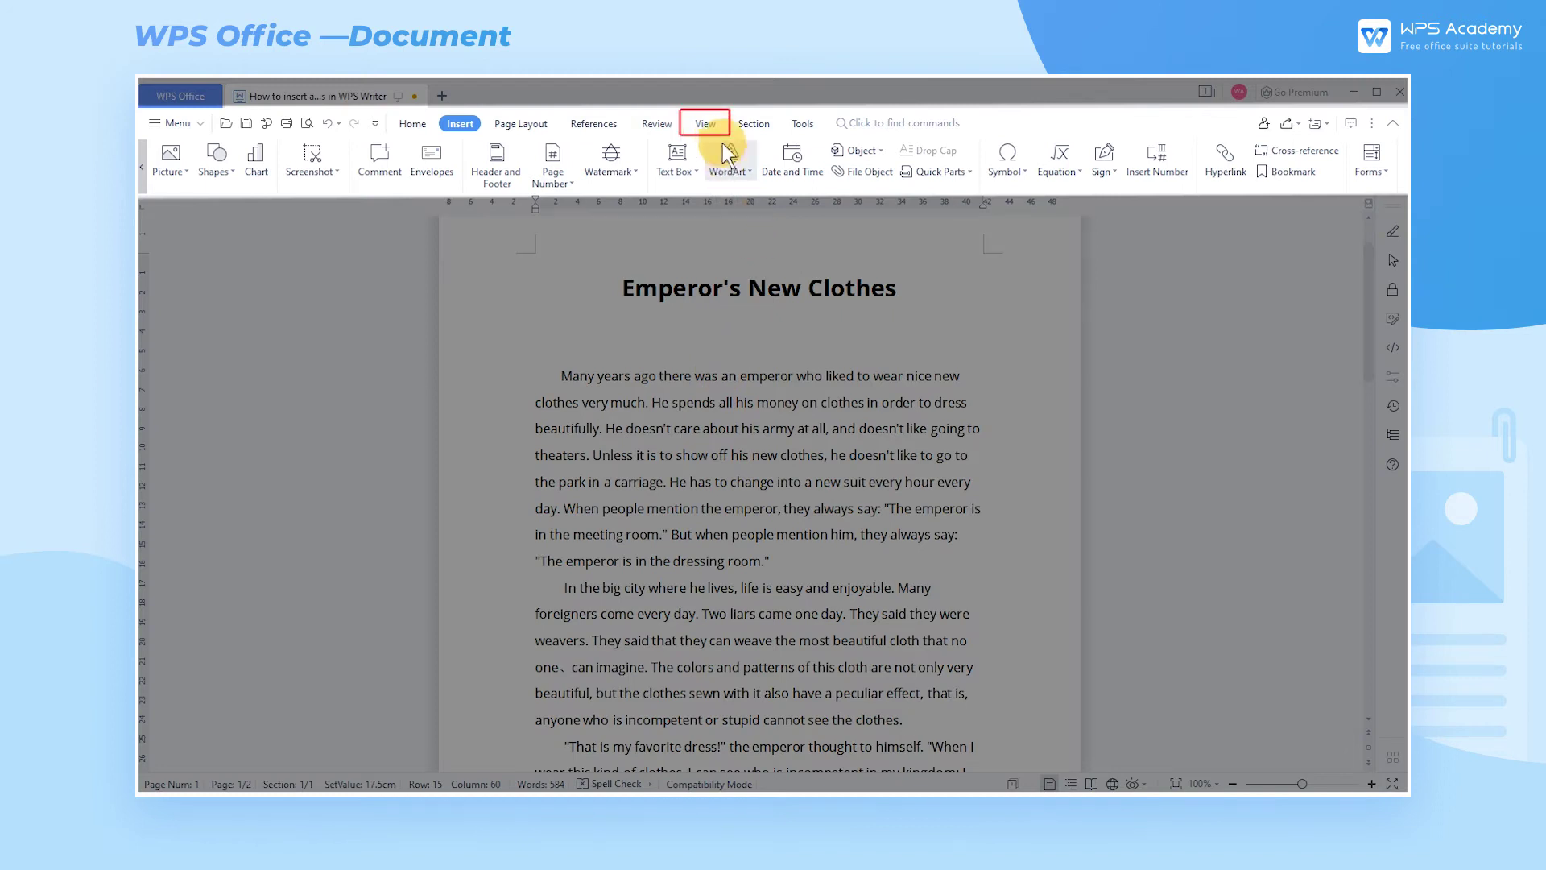
click(707, 124)
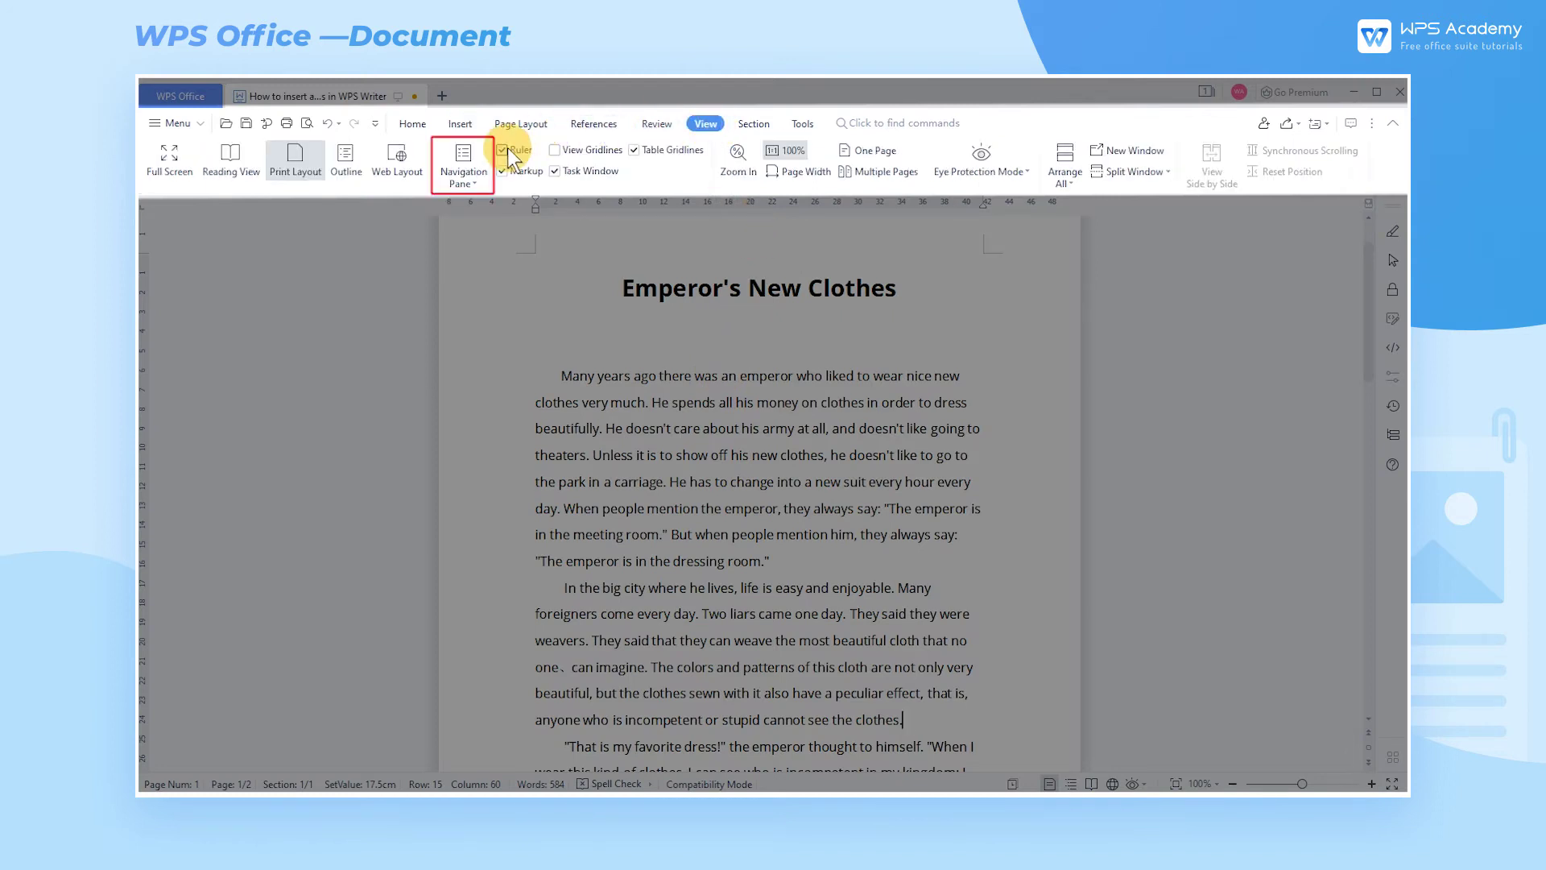
click(457, 157)
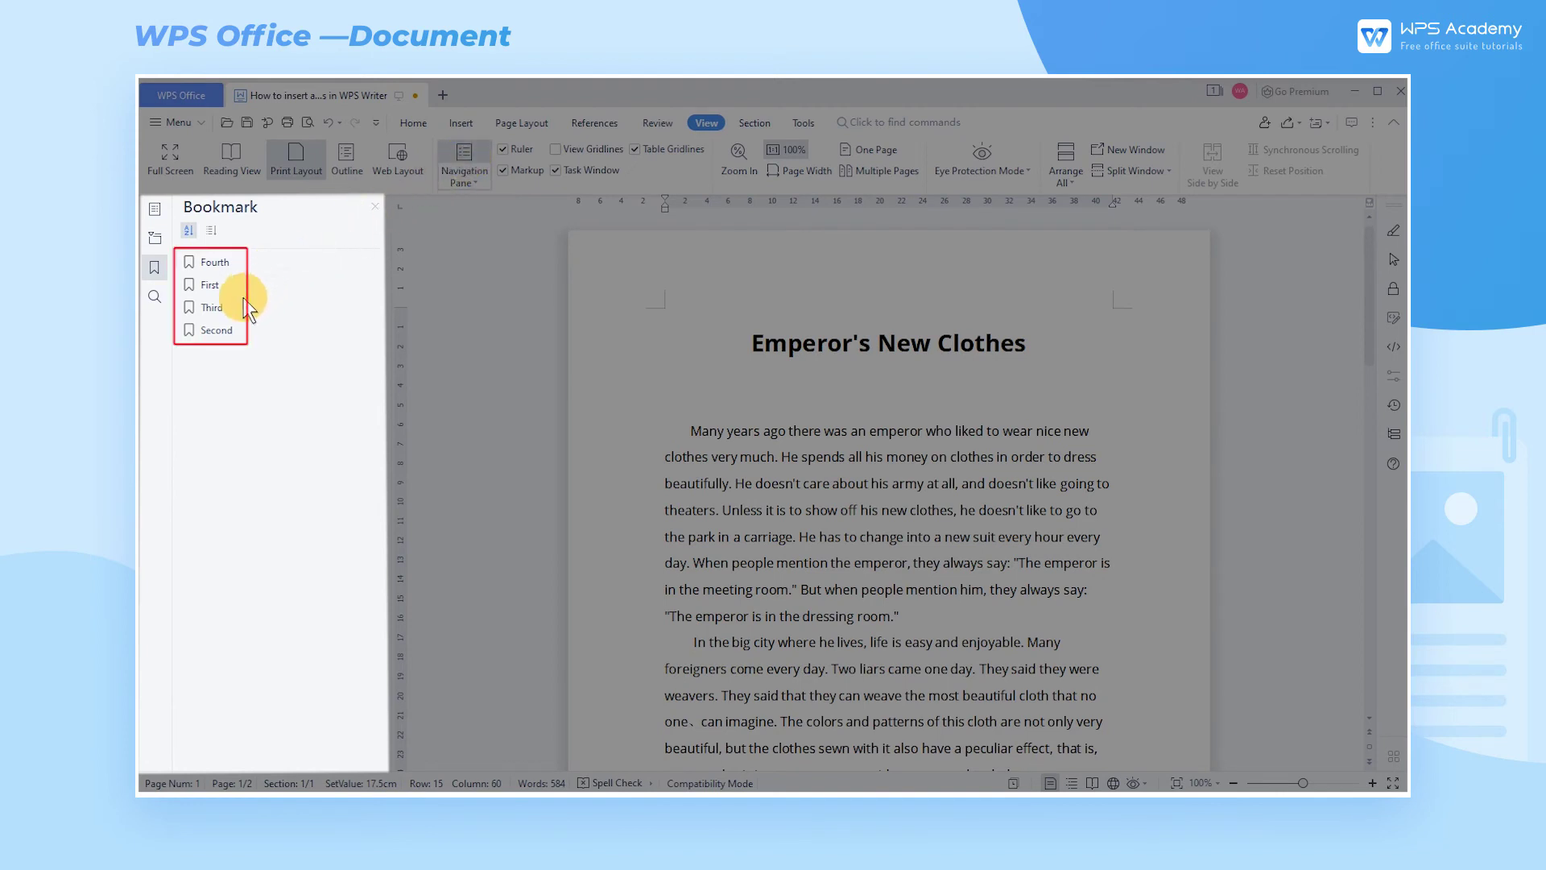
Step: Jump to the Second and then the Third bookmark locations from the bookmark list
click(221, 329)
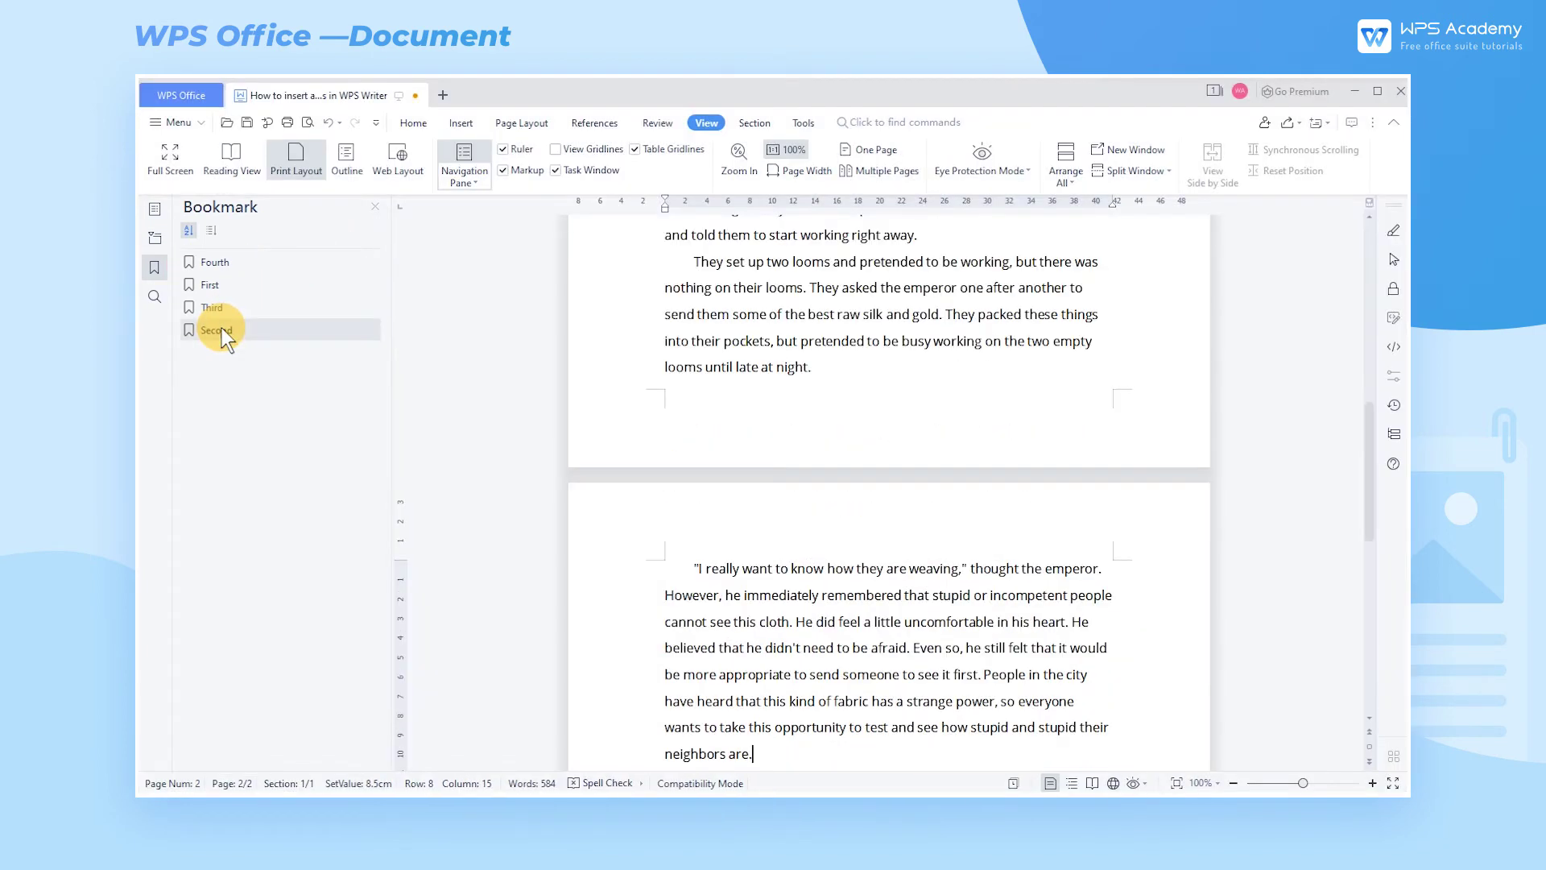
click(221, 305)
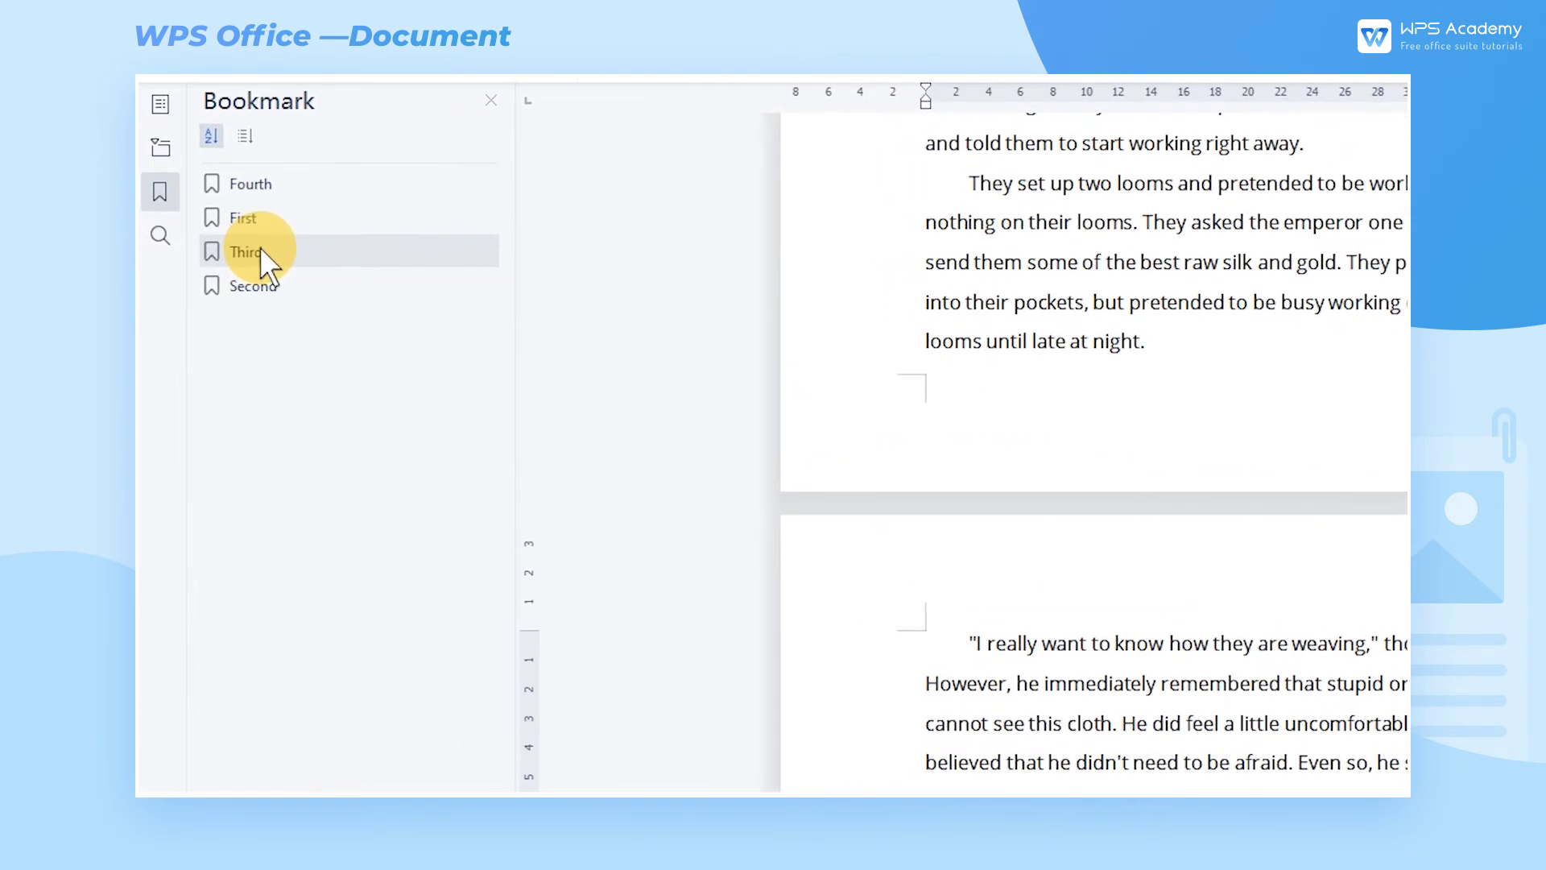
Step: Open the context menu for the First bookmark in the Navigation Pane list
right_click(290, 218)
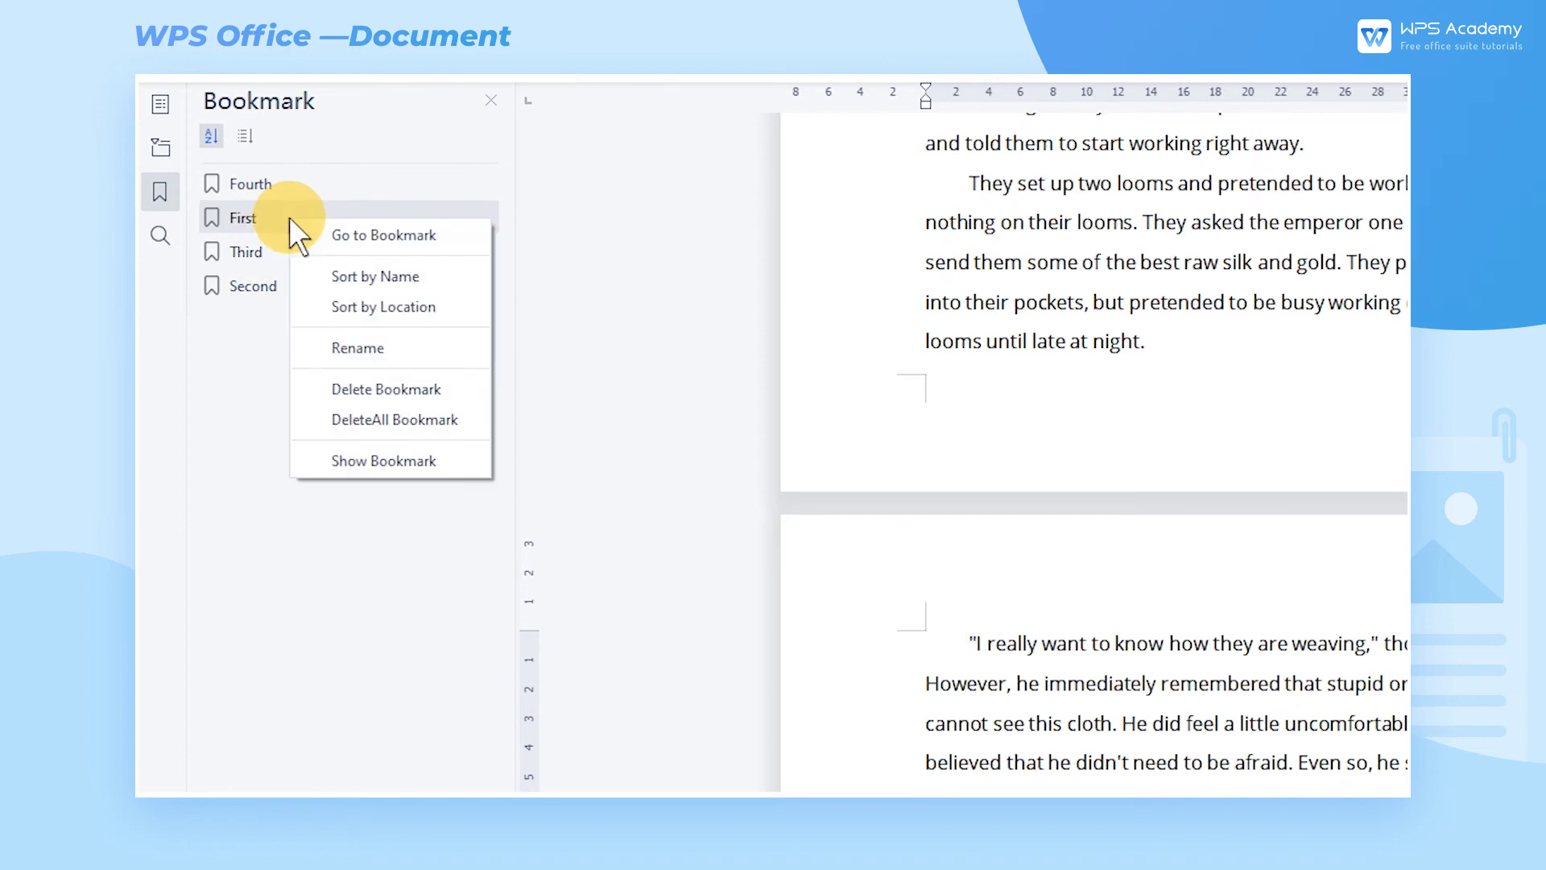